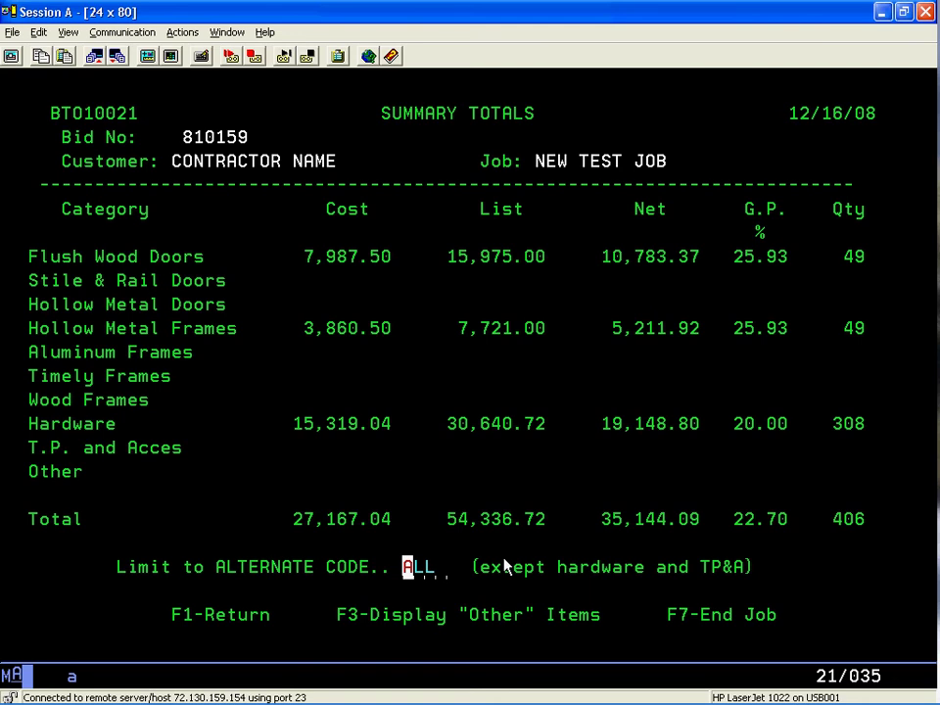
Bring up bid 810159's whole-bid discount for doors and frames with list, cost and net prices filled in
{"action": "key", "text": "F1"}
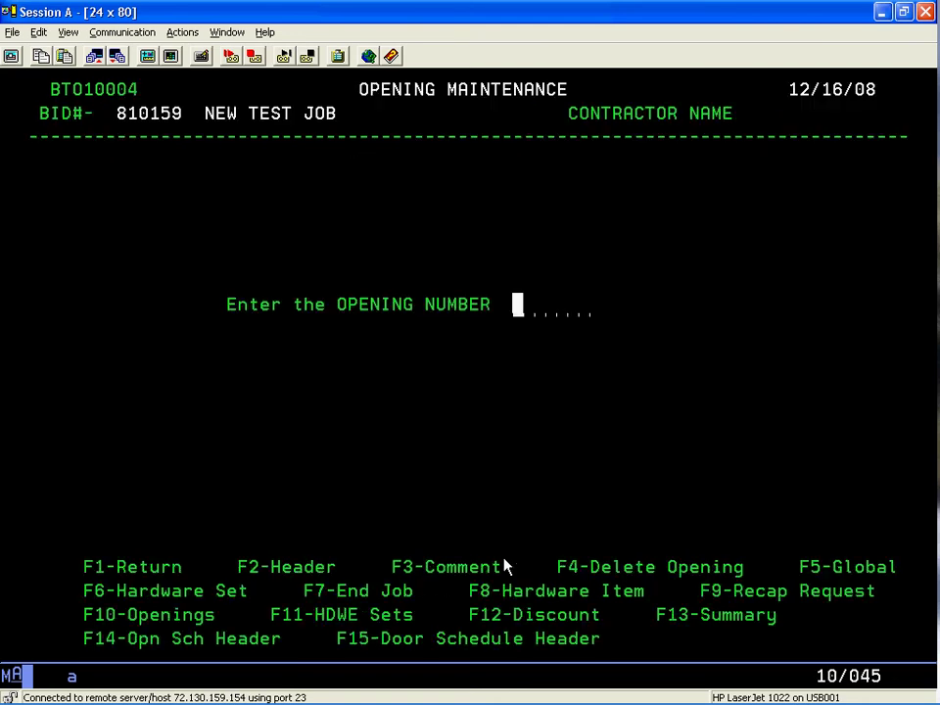
{"action": "key", "text": "F12"}
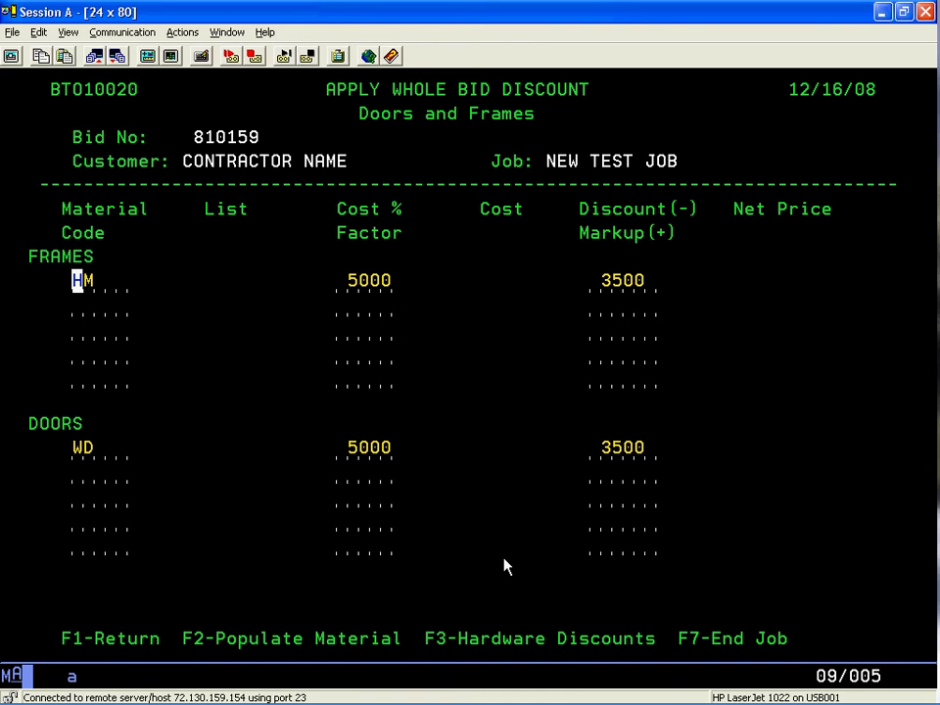
{"action": "key", "text": "Return"}
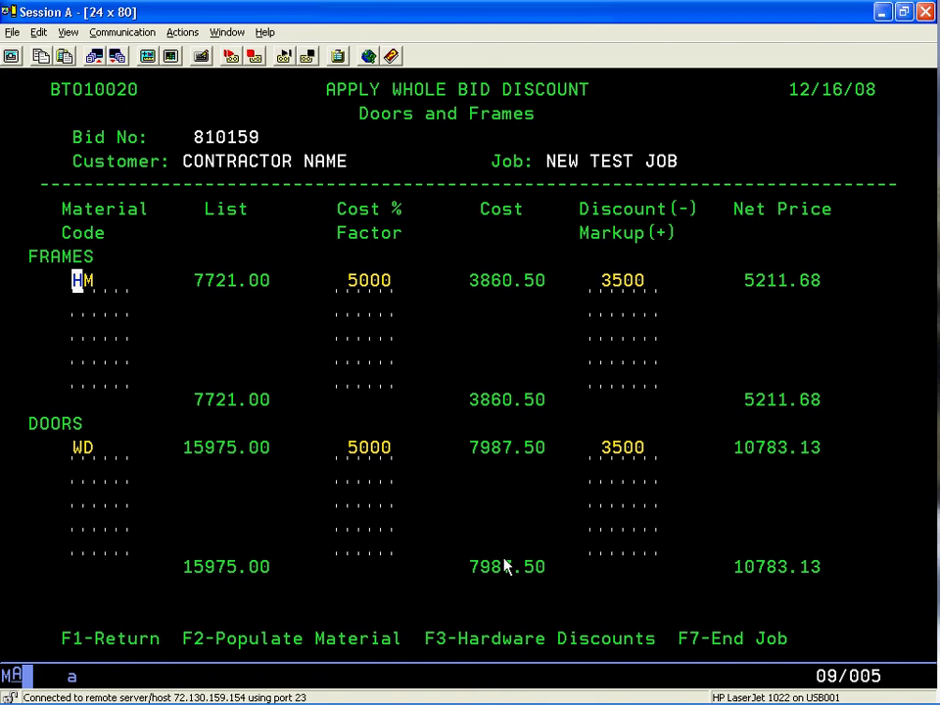
Review the hardware discounts, then return to the doors and frames discount screen
{"action": "key", "text": "F3"}
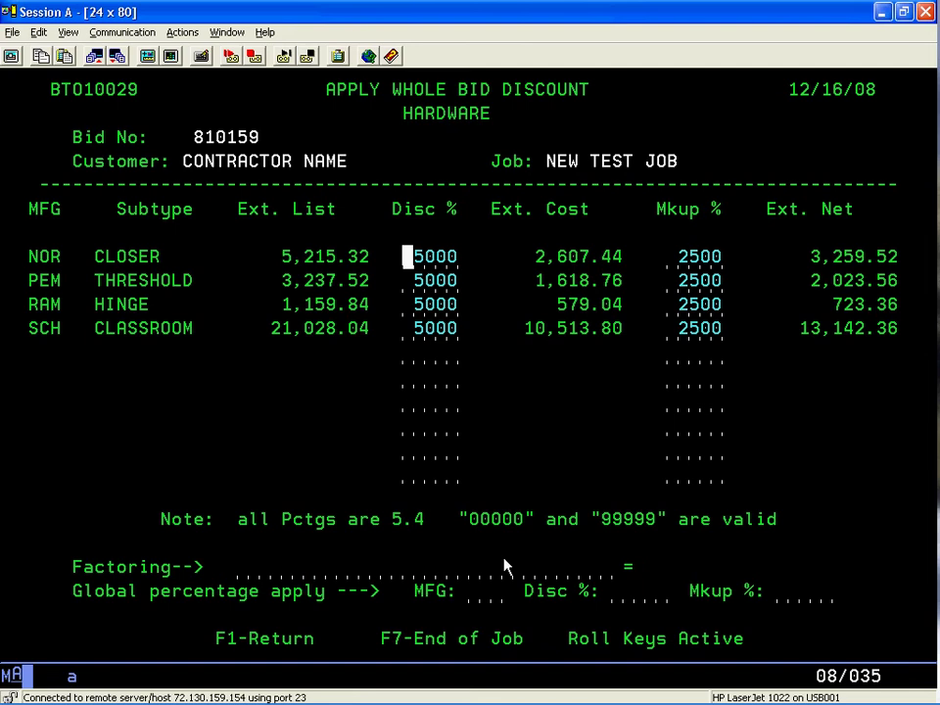
{"action": "key", "text": "Return"}
{"action": "key", "text": "F1"}
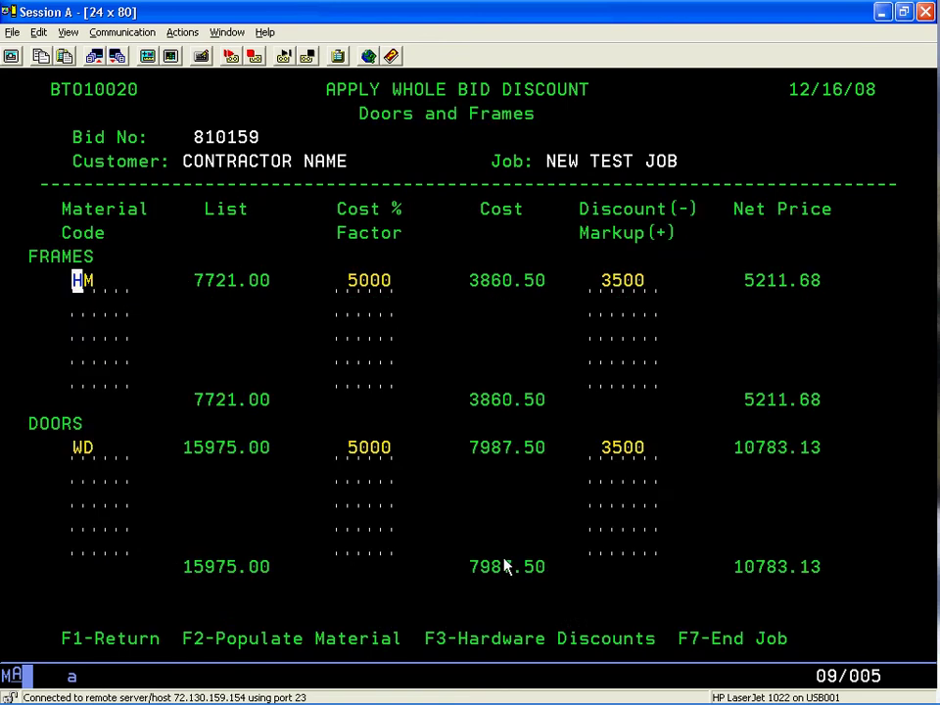
Display bid 810159's summary totals by category: total net 35,144.09 at 22.70% GP
{"action": "key", "text": "F1"}
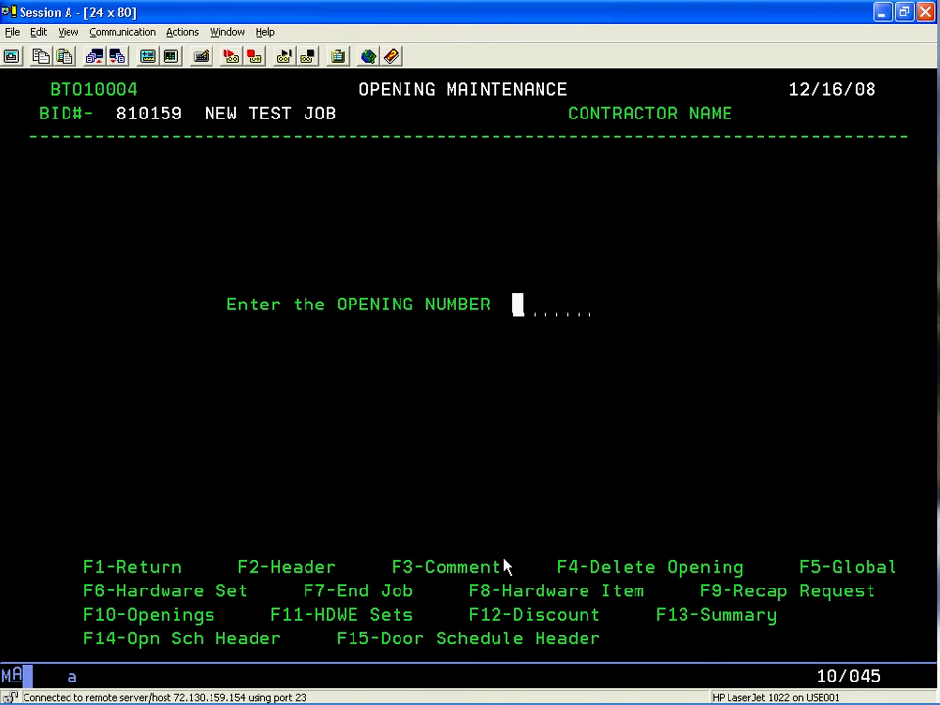
{"action": "key", "text": "shift"}
{"action": "key", "text": "shift+F1"}
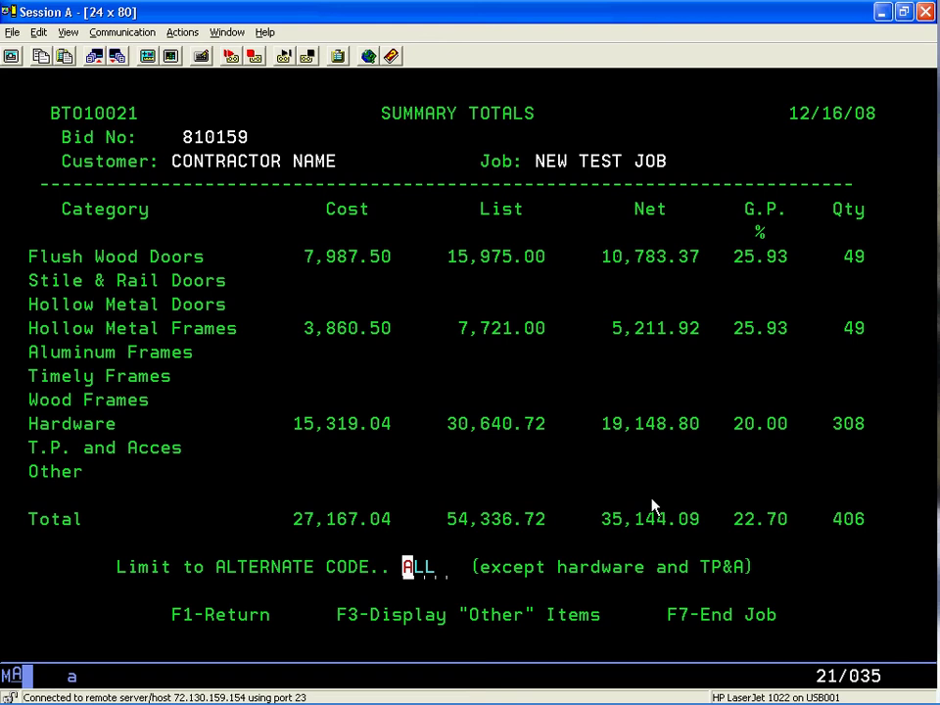
In Lump Sum Maintenance, erase the category amounts and enter a Whole Job amount of 3500000
{"action": "key", "text": "F1"}
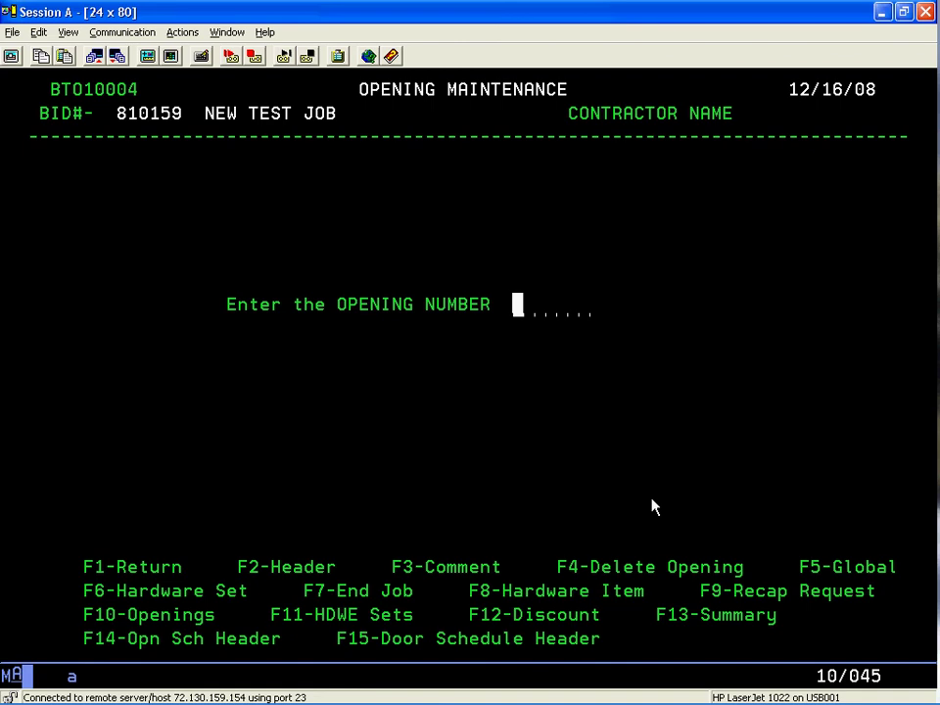
{"action": "key", "text": "F2"}
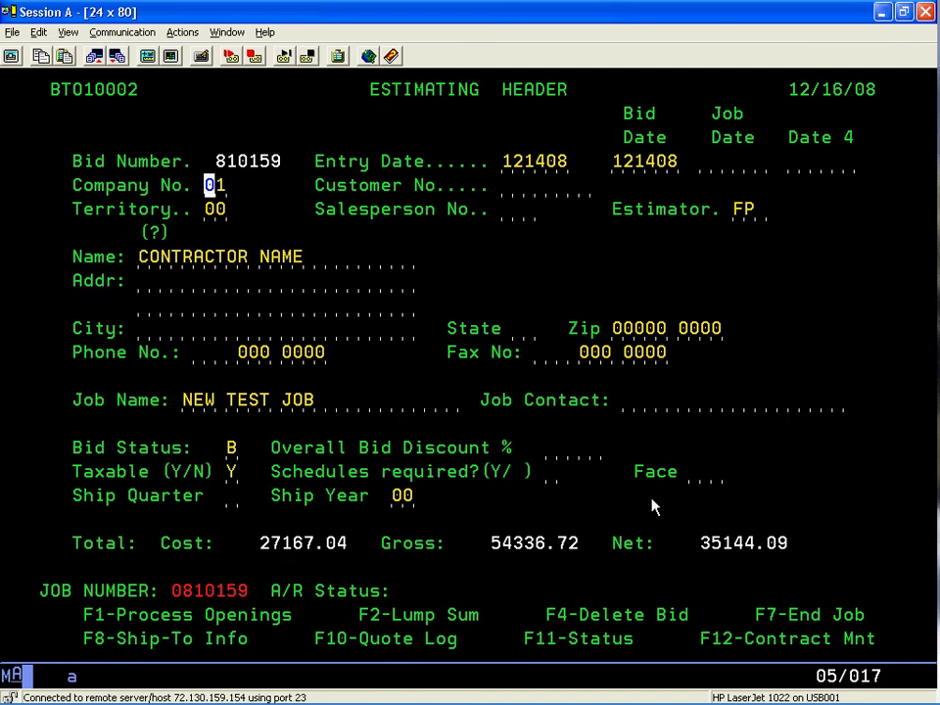
{"action": "key", "text": "F2"}
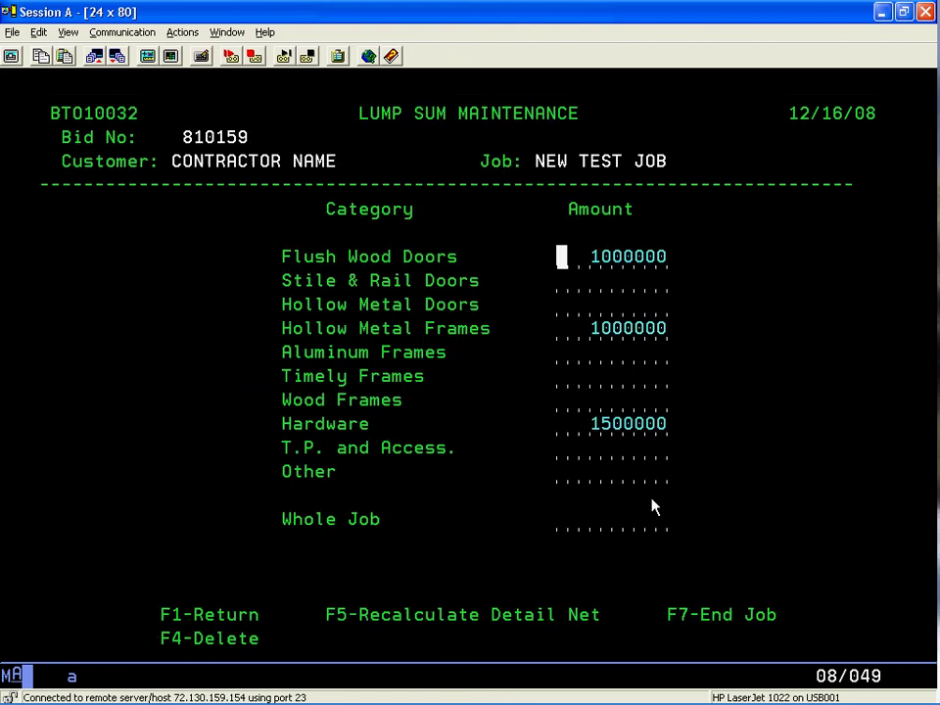
{"action": "key", "text": "Control_R"}
{"action": "key", "text": "Control_R"}
{"action": "key", "text": "Control_R"}
{"action": "key", "text": "Control_R"}
{"action": "key", "text": "Control_R"}
{"action": "key", "text": "Control_R"}
{"action": "key", "text": "Control_R"}
{"action": "key", "text": "Control_R"}
{"action": "key", "text": "Control_R"}
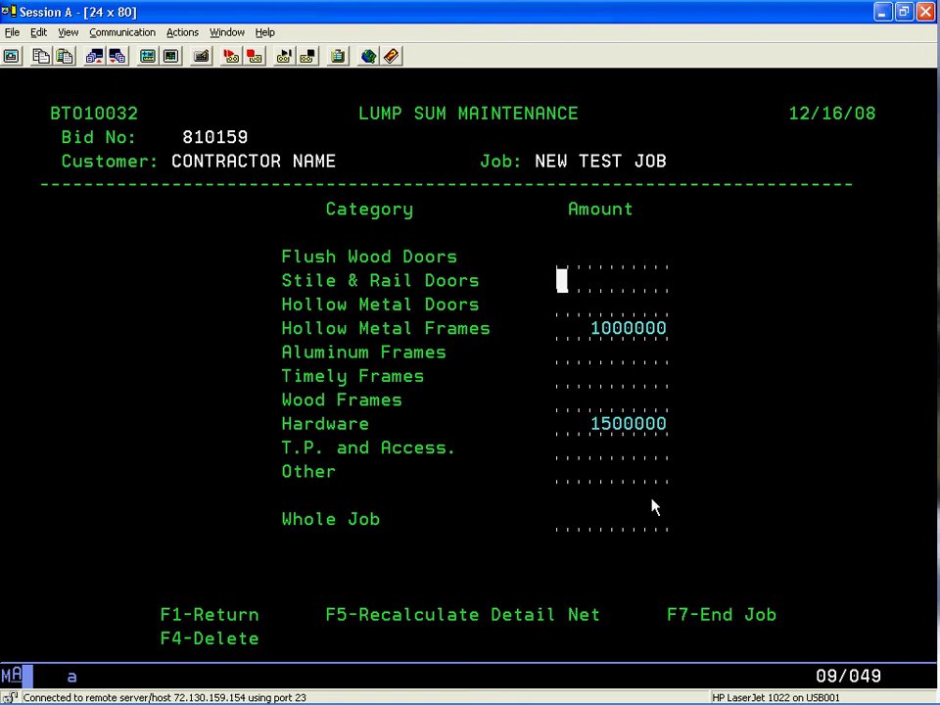
{"action": "key", "text": "Control_R"}
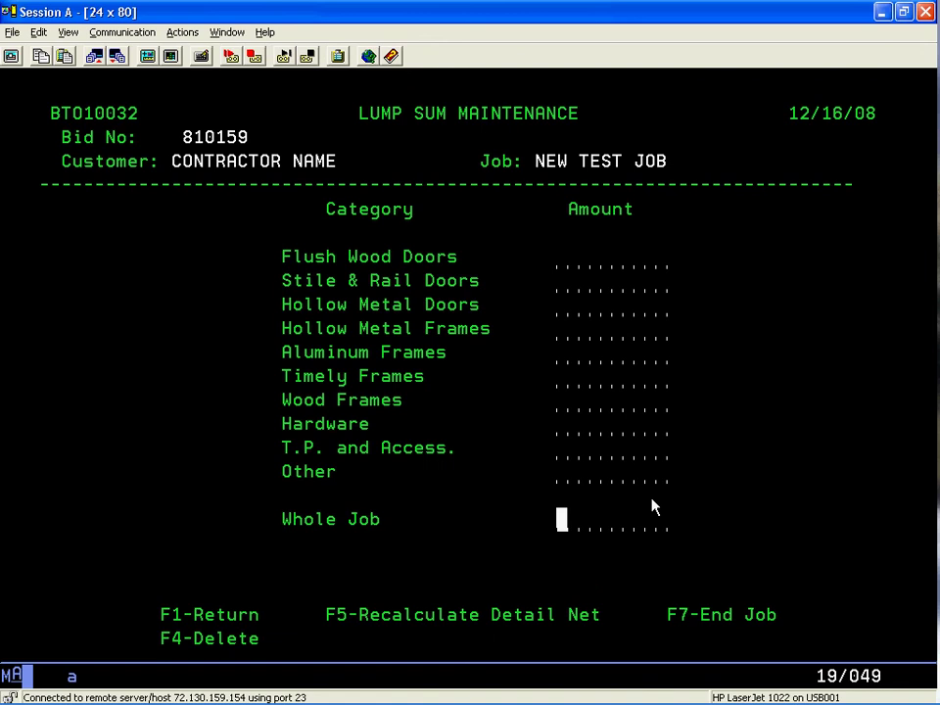
{"action": "type", "text": "35"}
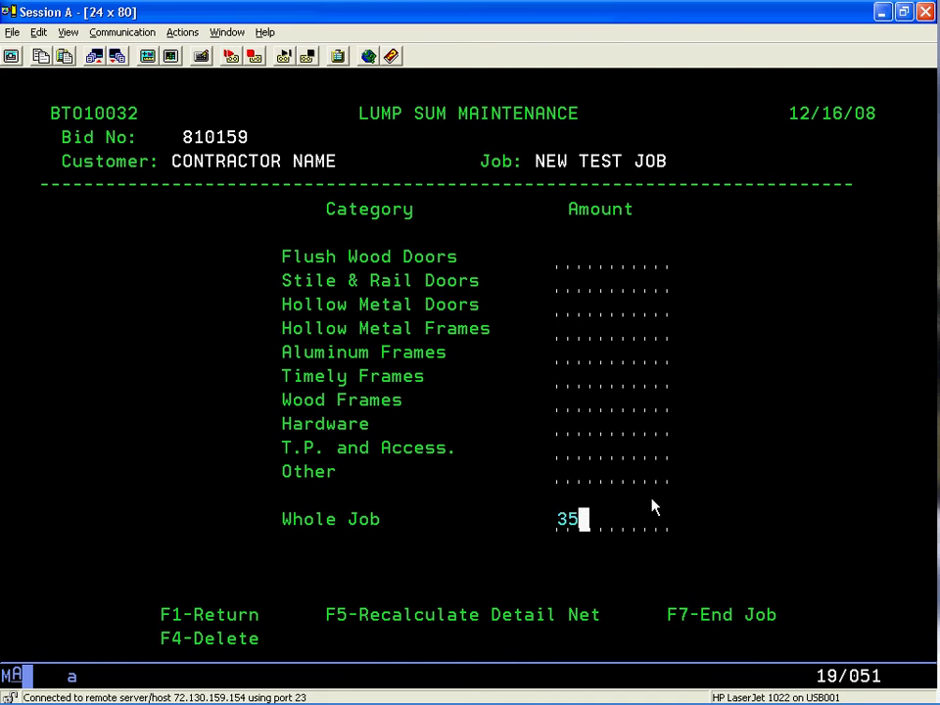
{"action": "type", "text": "000"}
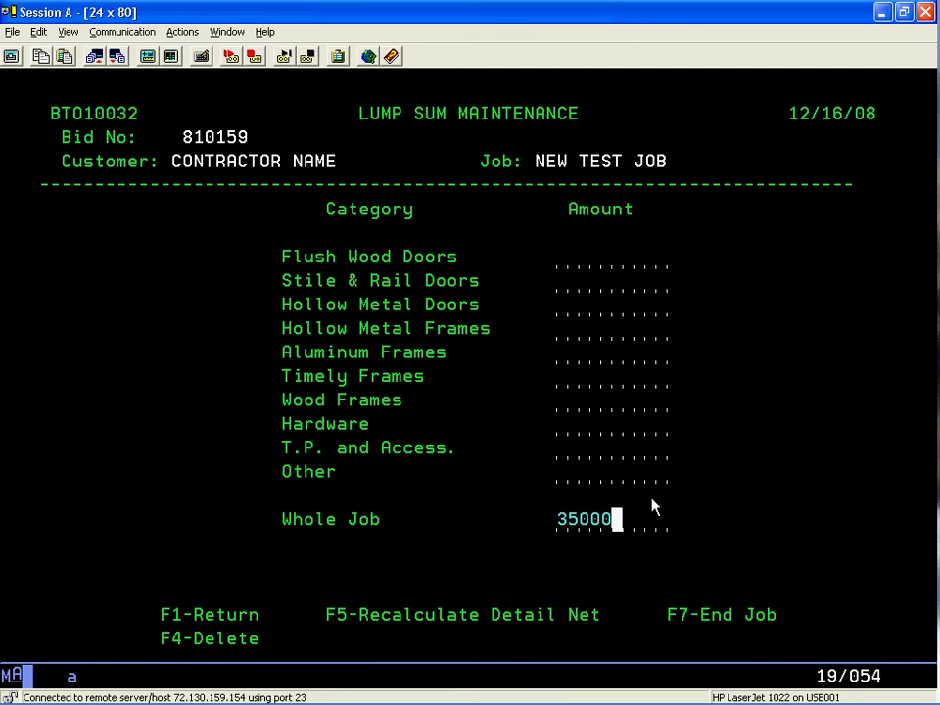
{"action": "type", "text": "00"}
{"action": "key", "text": "Return"}
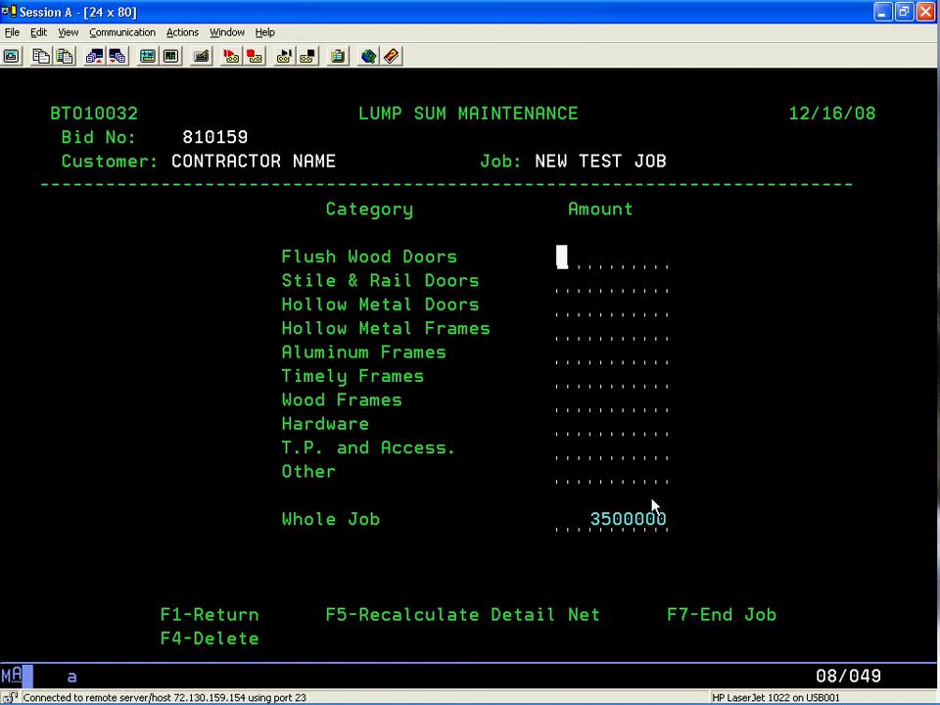
Display the recalculated summary totals: total net 34,999.94 at 22.38% GP
{"action": "key", "text": "F1"}
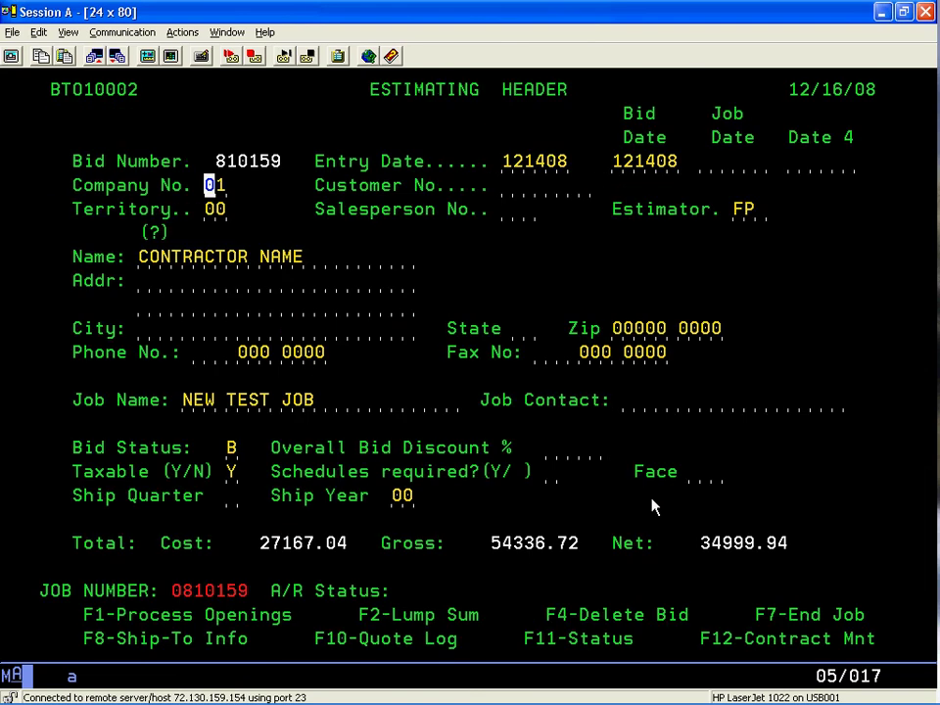
{"action": "key", "text": "F1"}
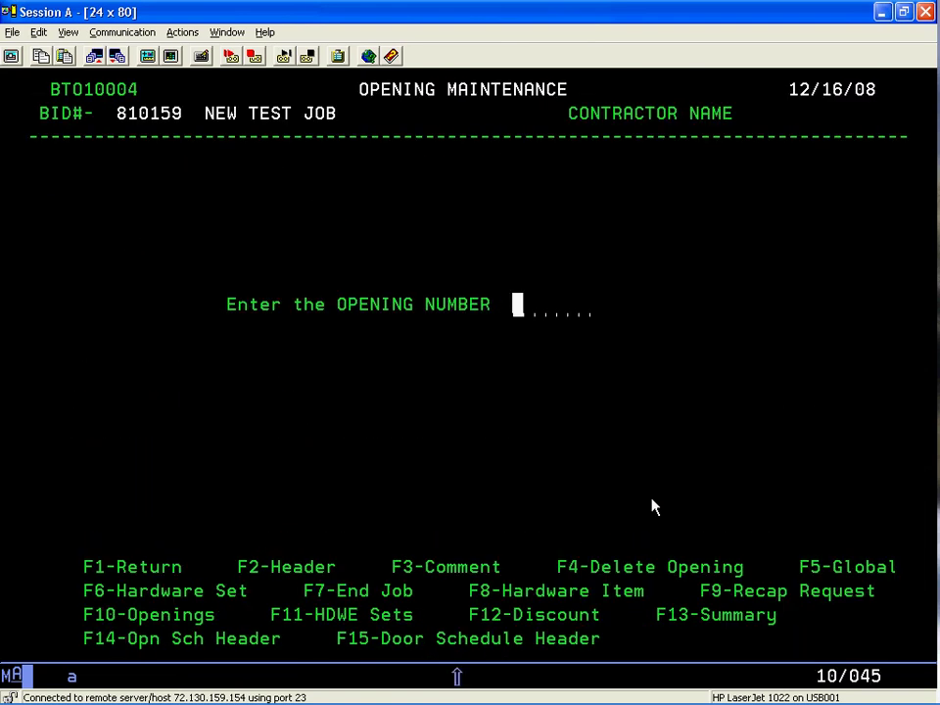
{"action": "key", "text": "shift+F1"}
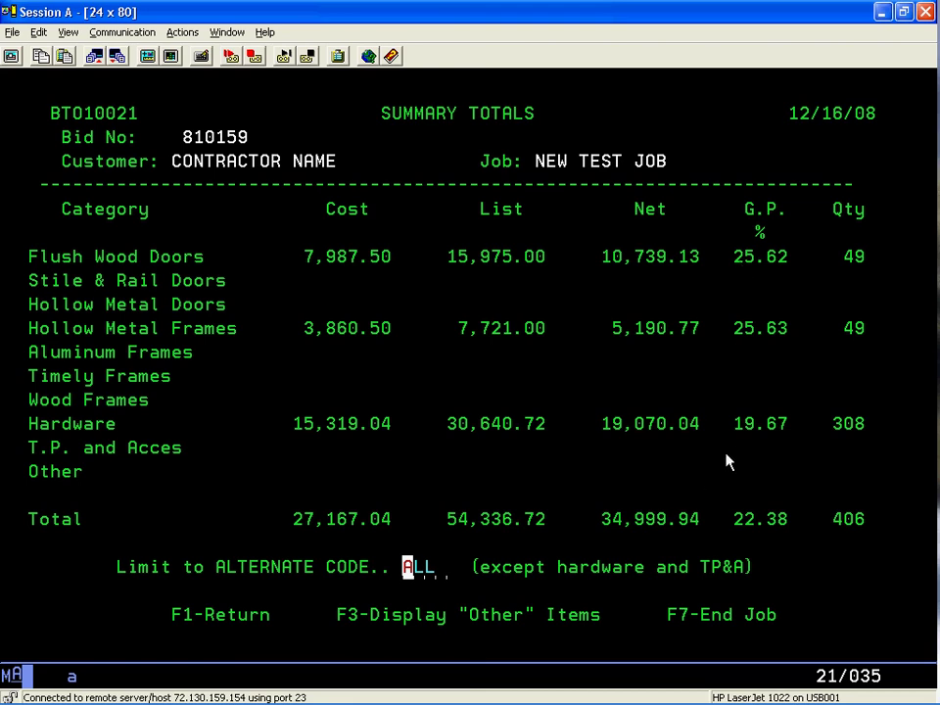
Reopen estimate 810159's Lump Sum Maintenance and clear the 3500000 Whole Job amount
{"action": "key", "text": "F1"}
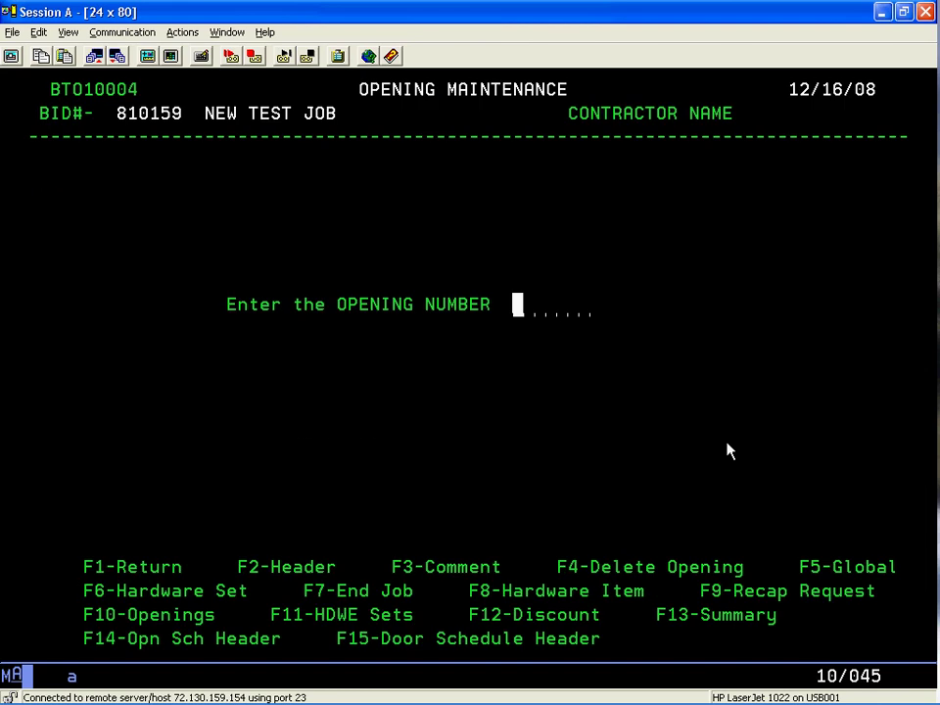
{"action": "key", "text": "F1"}
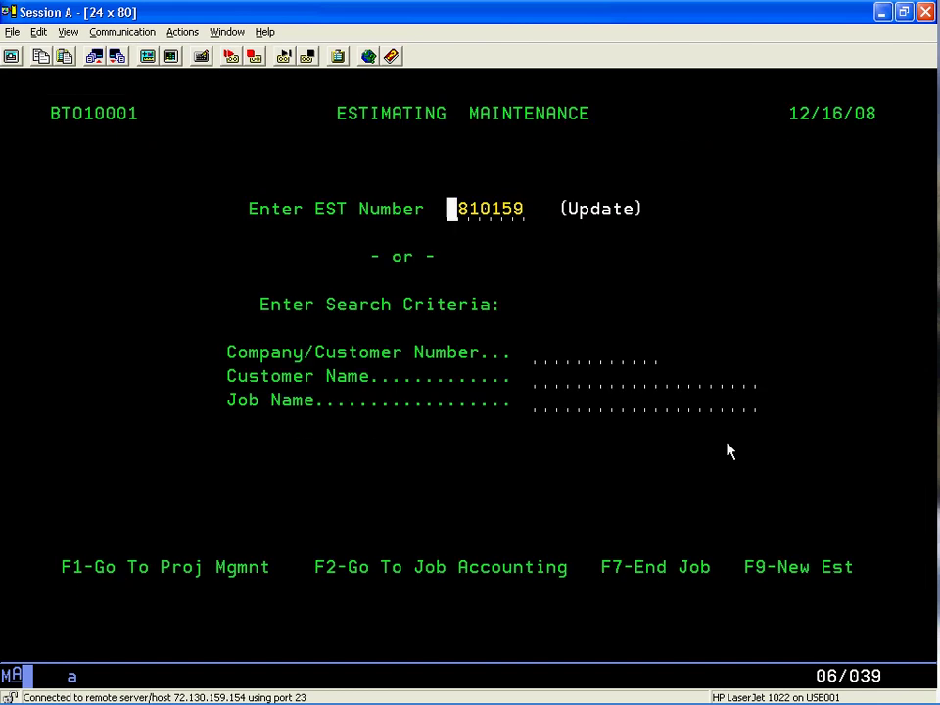
{"action": "key", "text": "Return"}
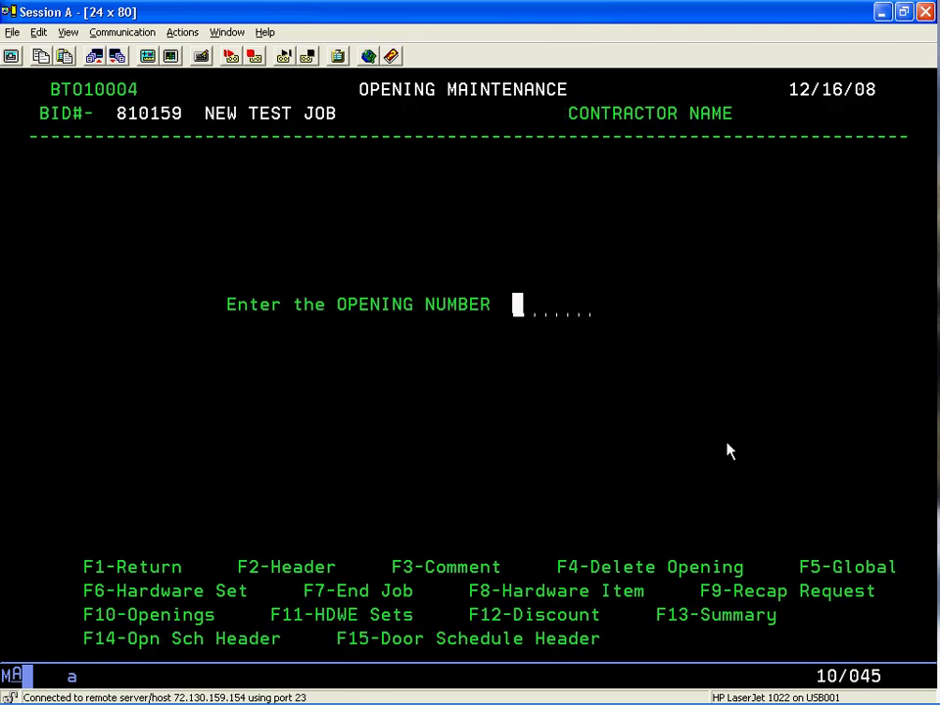
{"action": "key", "text": "F2"}
{"action": "key", "text": "F2"}
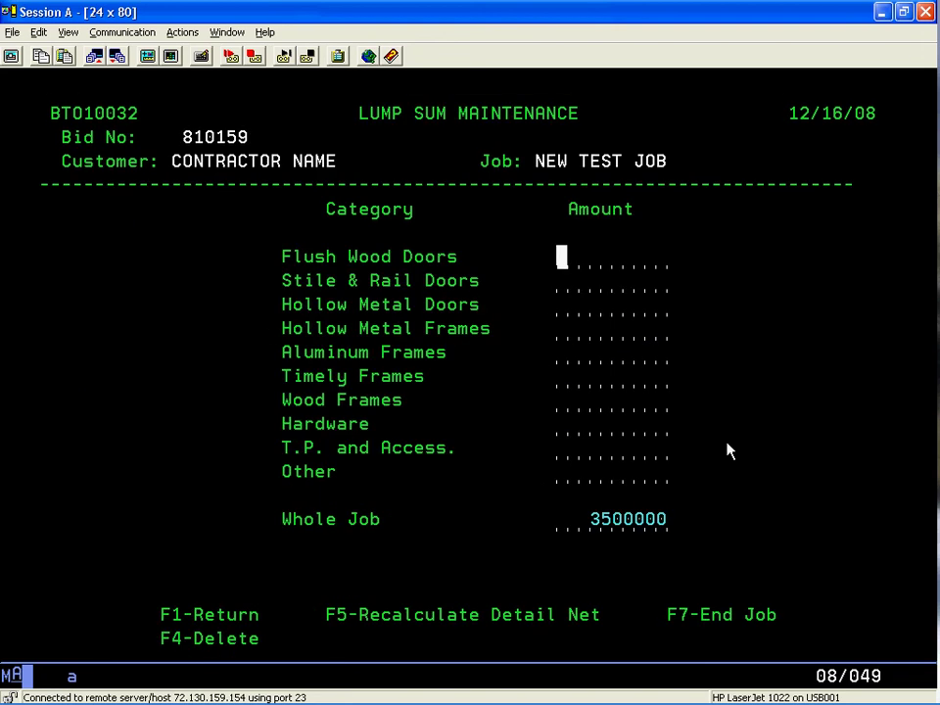
{"action": "key", "text": "Tab"}
{"action": "key", "text": "Tab"}
{"action": "key", "text": "Tab"}
{"action": "key", "text": "Tab"}
{"action": "key", "text": "Tab"}
{"action": "key", "text": "Tab"}
{"action": "key", "text": "Tab"}
{"action": "key", "text": "Tab"}
{"action": "key", "text": "Tab"}
{"action": "key", "text": "Tab"}
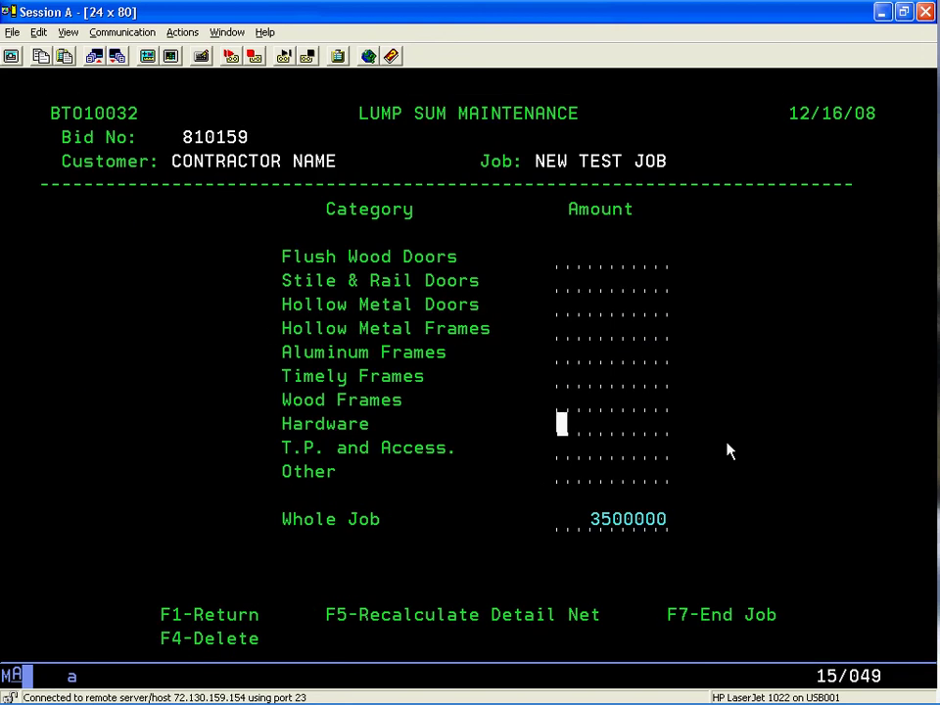
{"action": "key", "text": "Control_R"}
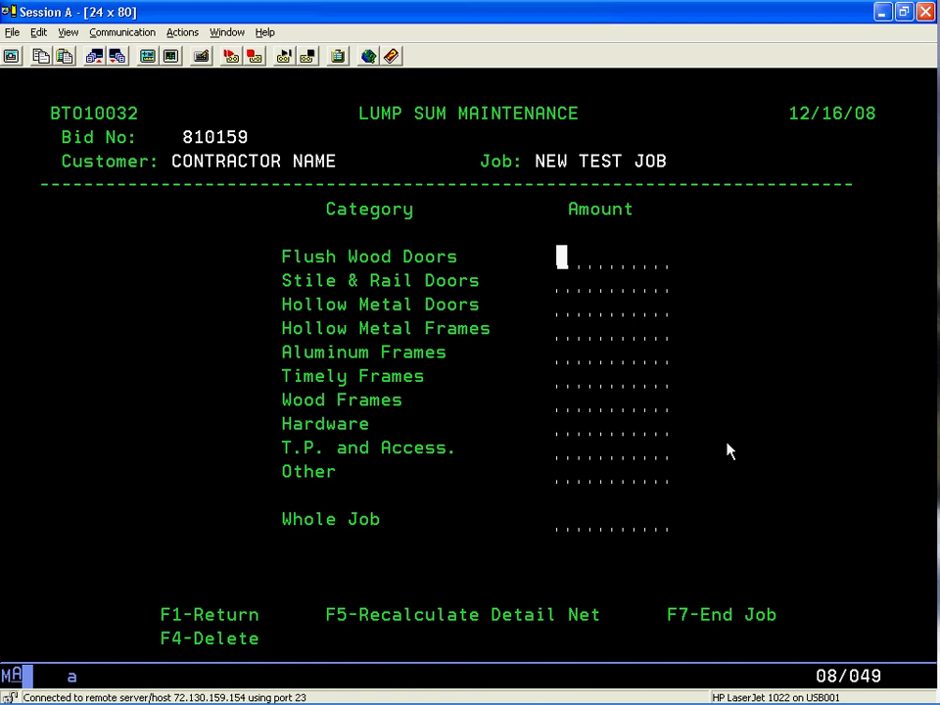
Enter 1000000 for Flush Wood Doors, 1000000 for Hollow Metal Frames and 1500000 for Hardware
{"action": "type", "text": "10"}
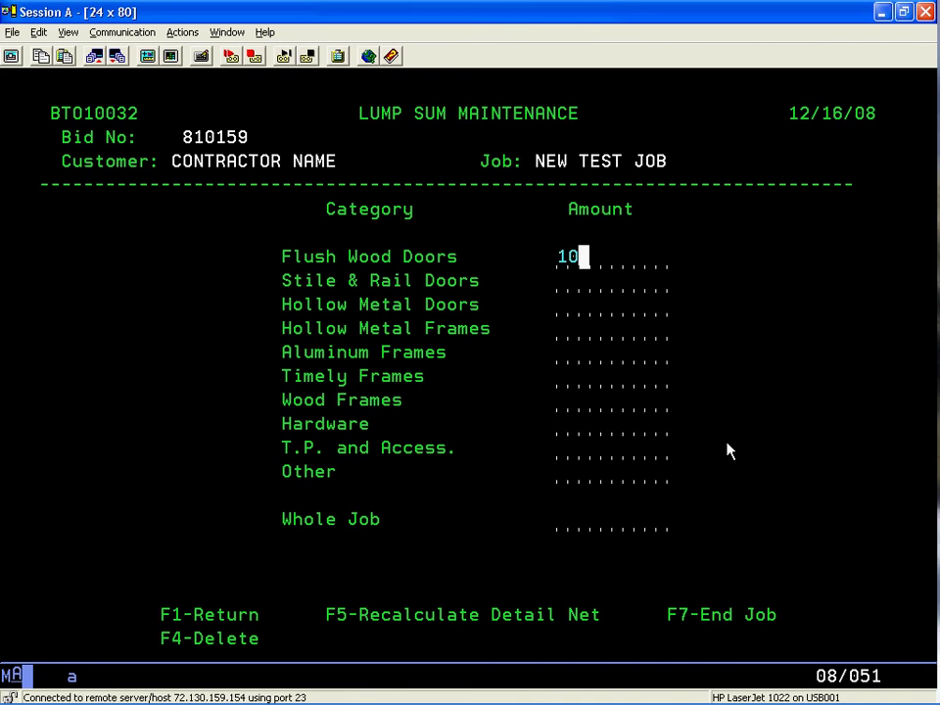
{"action": "type", "text": "00"}
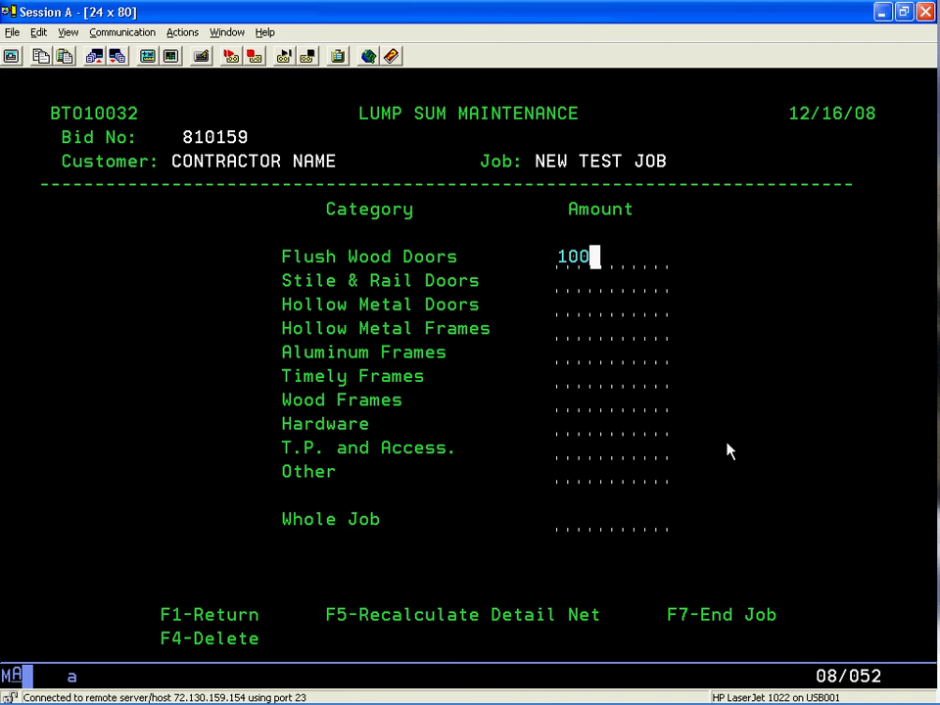
{"action": "type", "text": "000"}
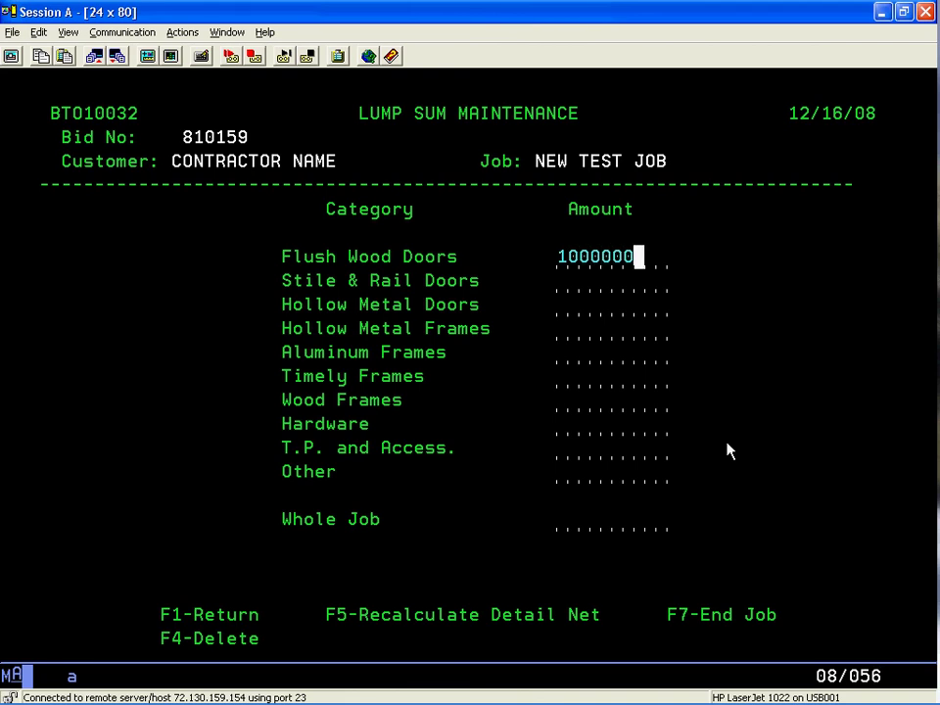
{"action": "key", "text": "Return"}
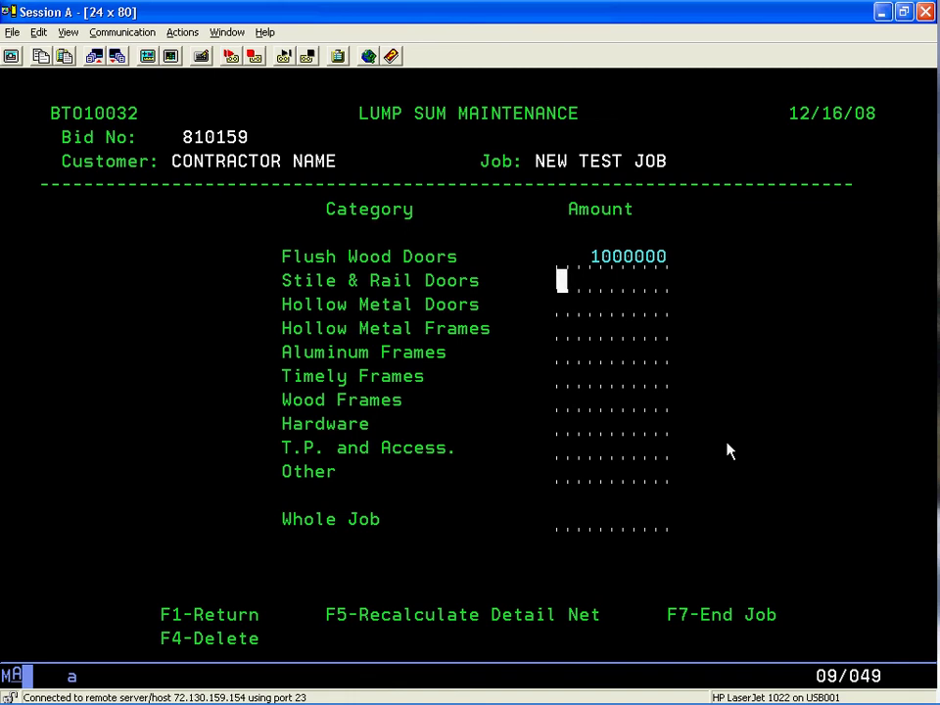
{"action": "key", "text": "Return"}
{"action": "key", "text": "Return"}
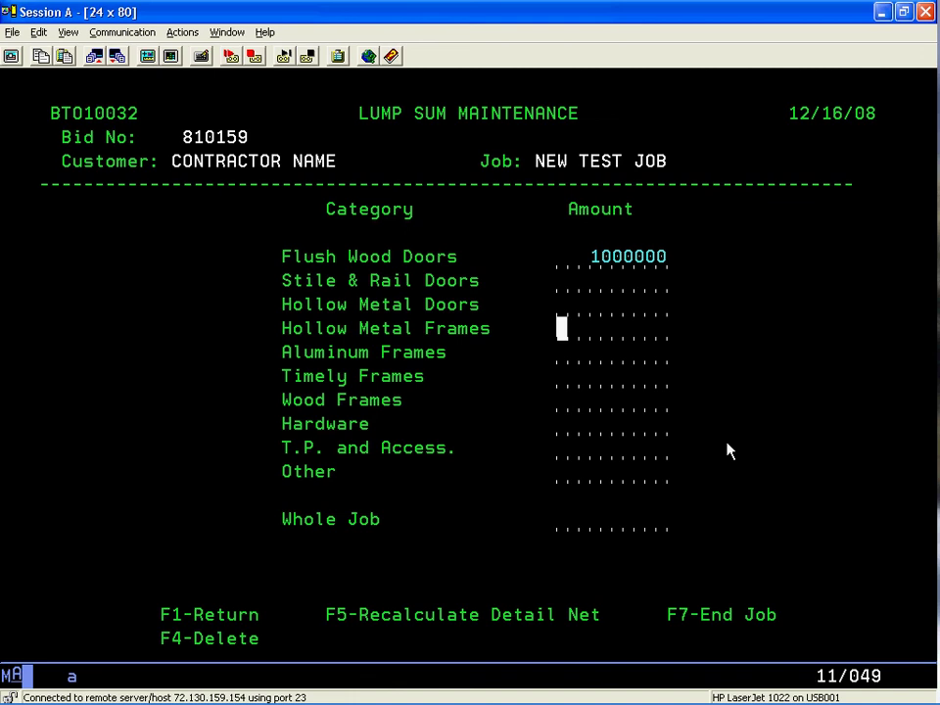
{"action": "type", "text": "10"}
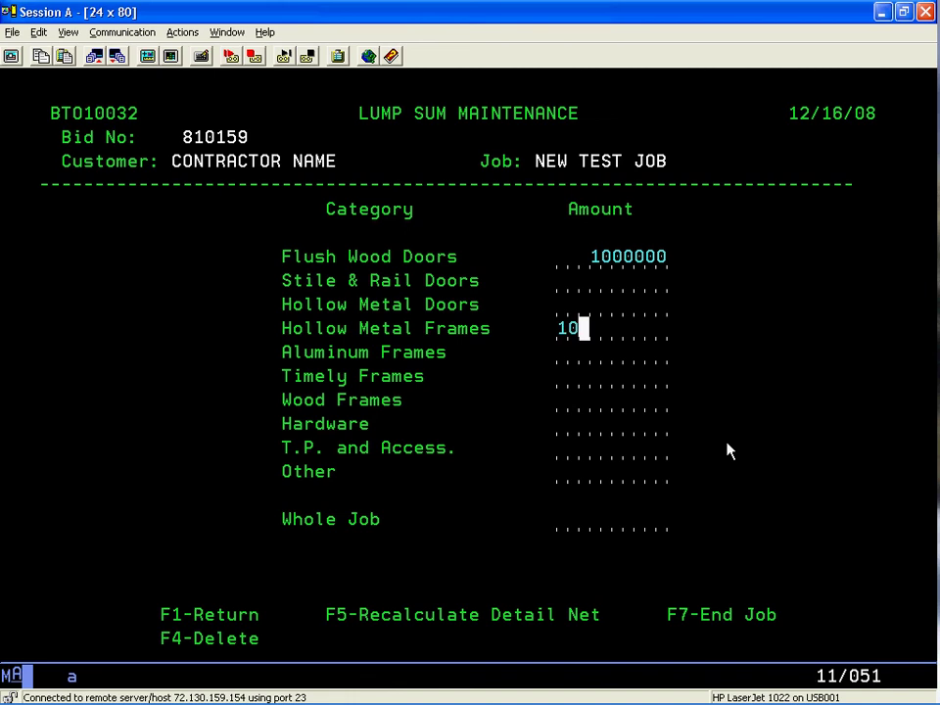
{"action": "type", "text": "00000"}
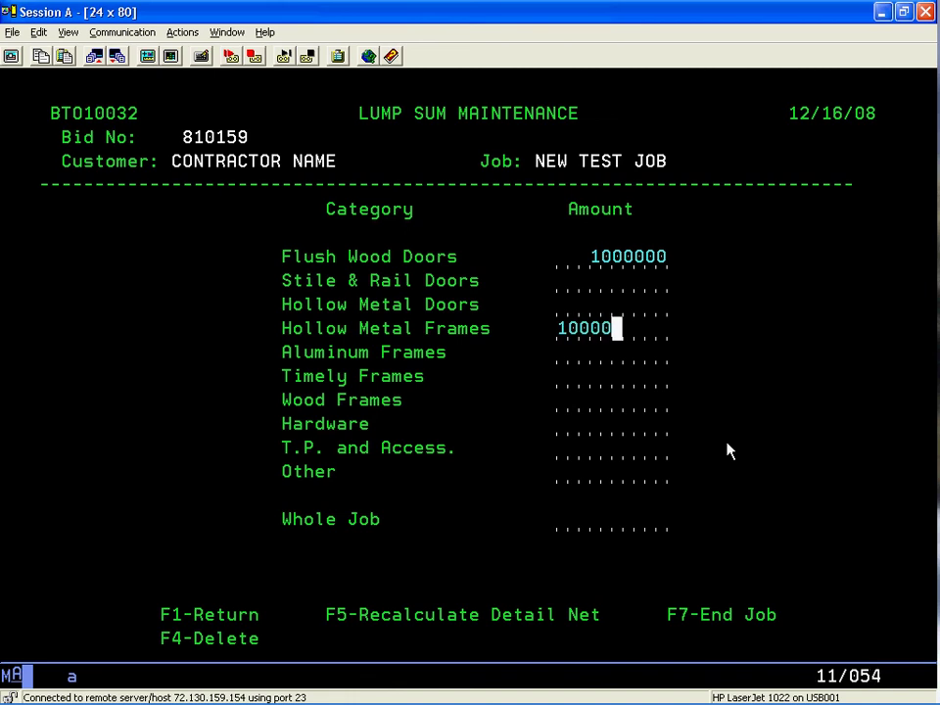
{"action": "key", "text": "Return"}
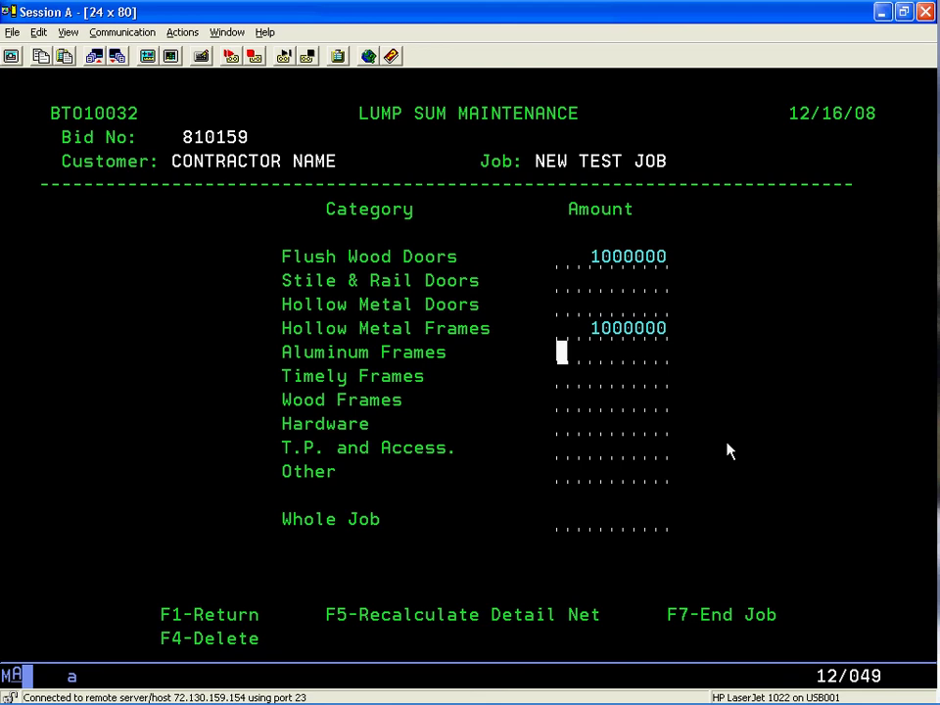
{"action": "key", "text": "Return"}
{"action": "key", "text": "Return"}
{"action": "key", "text": "Return"}
{"action": "type", "text": "15"}
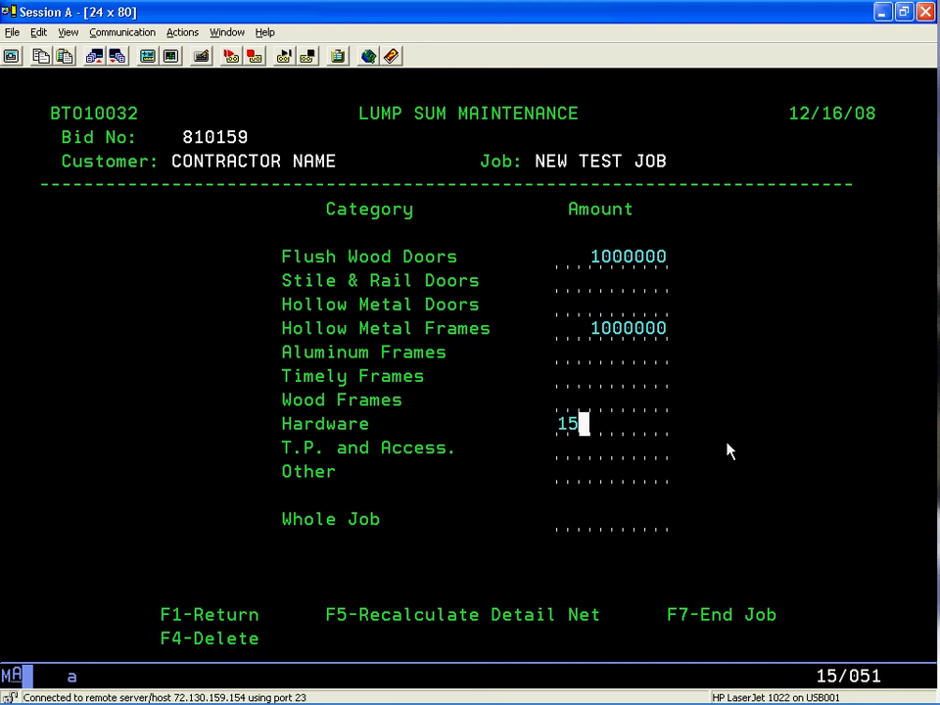
{"action": "type", "text": "000"}
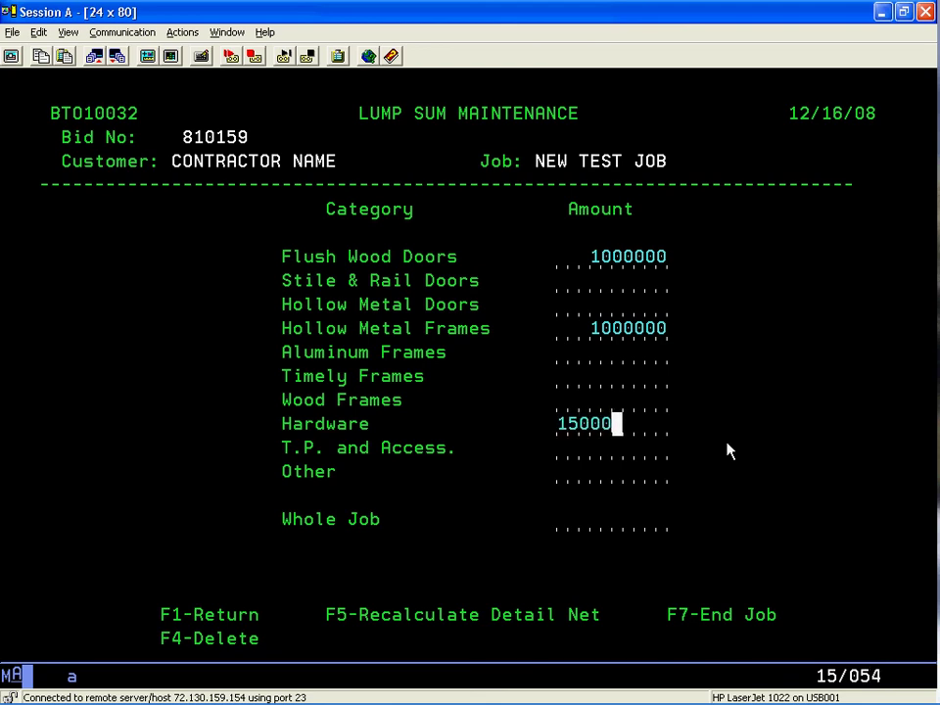
{"action": "type", "text": "00"}
{"action": "key", "text": "Return"}
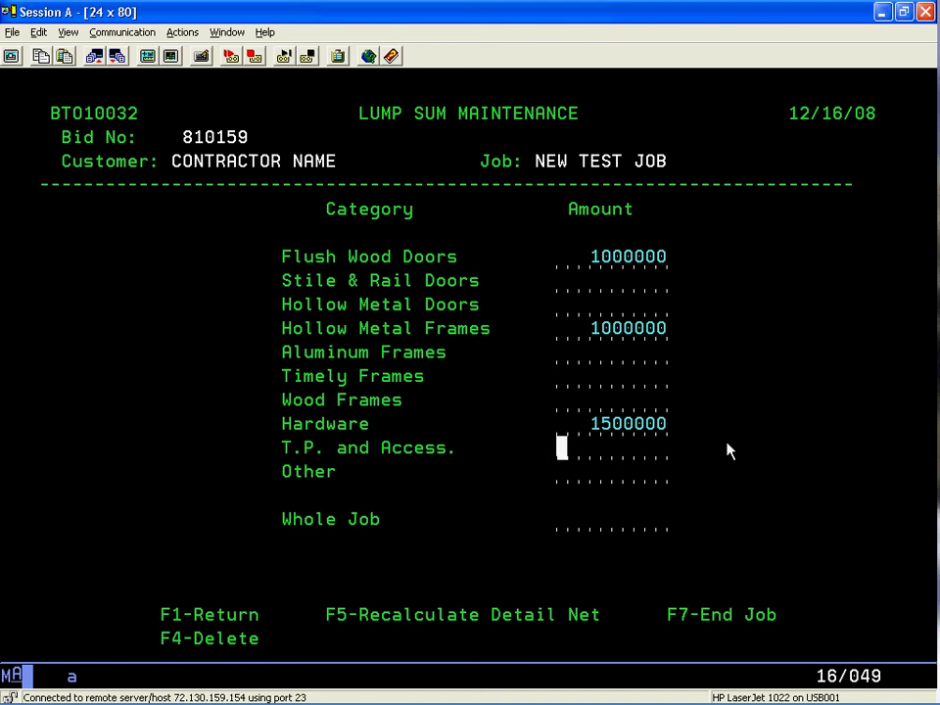
Save the new lump sums and display the summary totals: total net 35,000.26, Hardware net 15,000.48
{"action": "key", "text": "Home"}
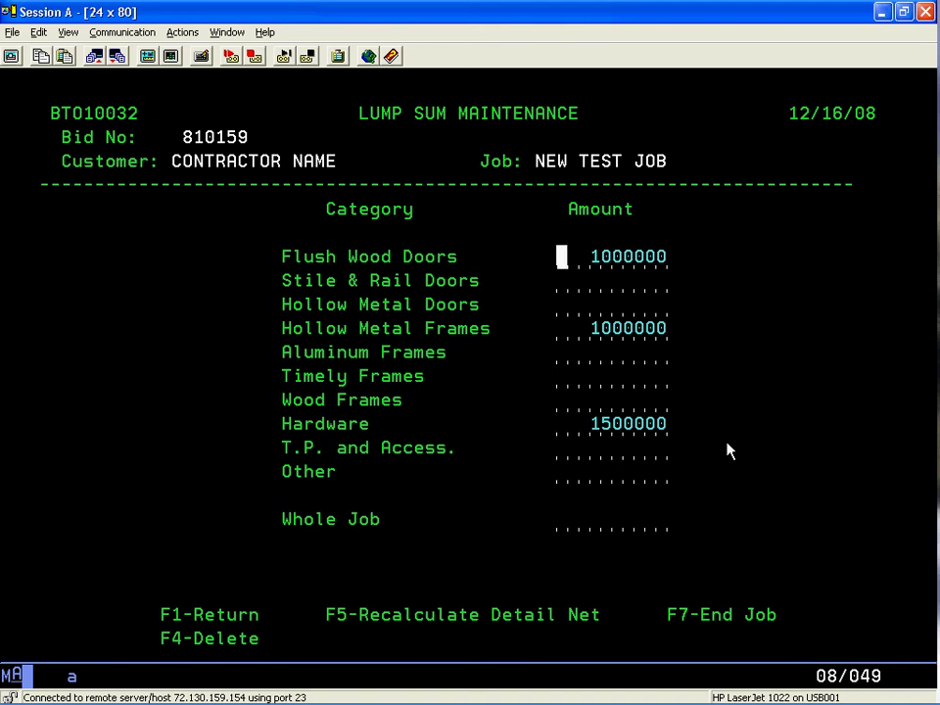
{"action": "key", "text": "Return"}
{"action": "key", "text": "F1"}
{"action": "key", "text": "F1"}
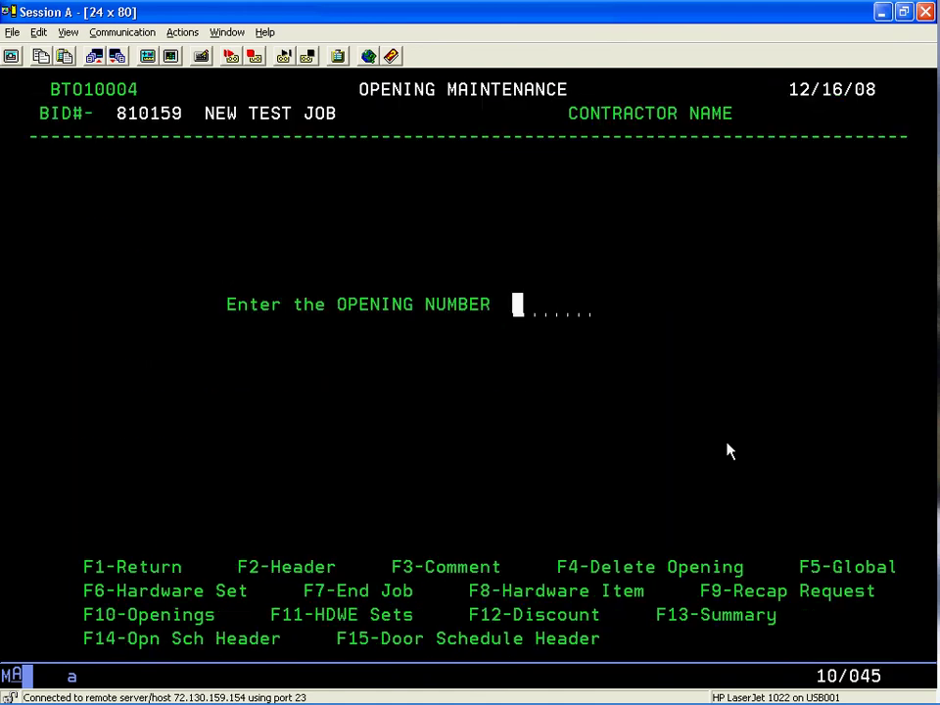
{"action": "key", "text": "shift+F1"}
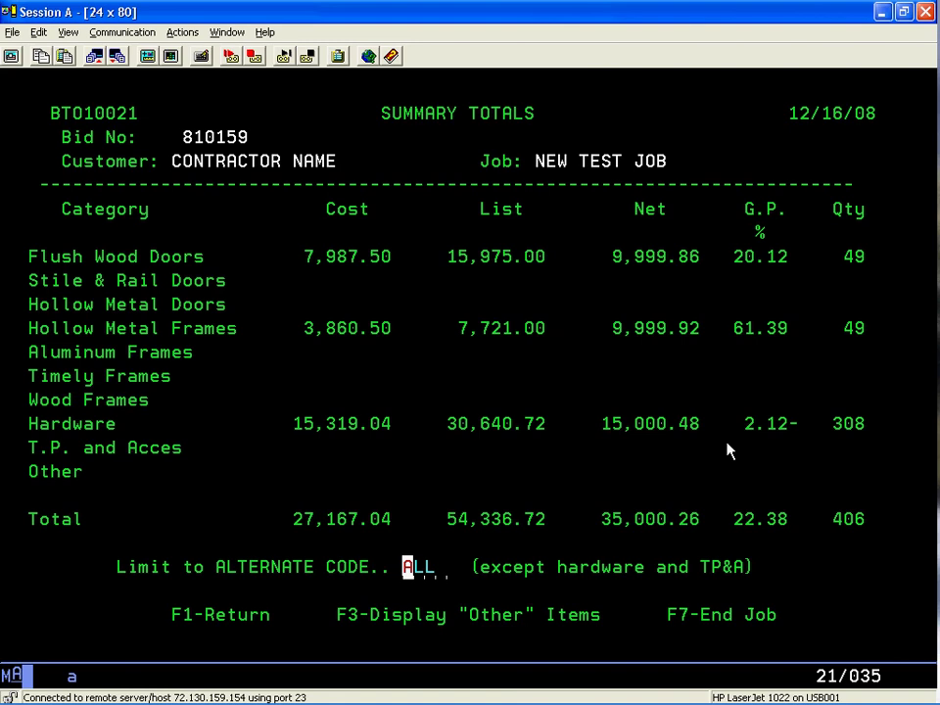